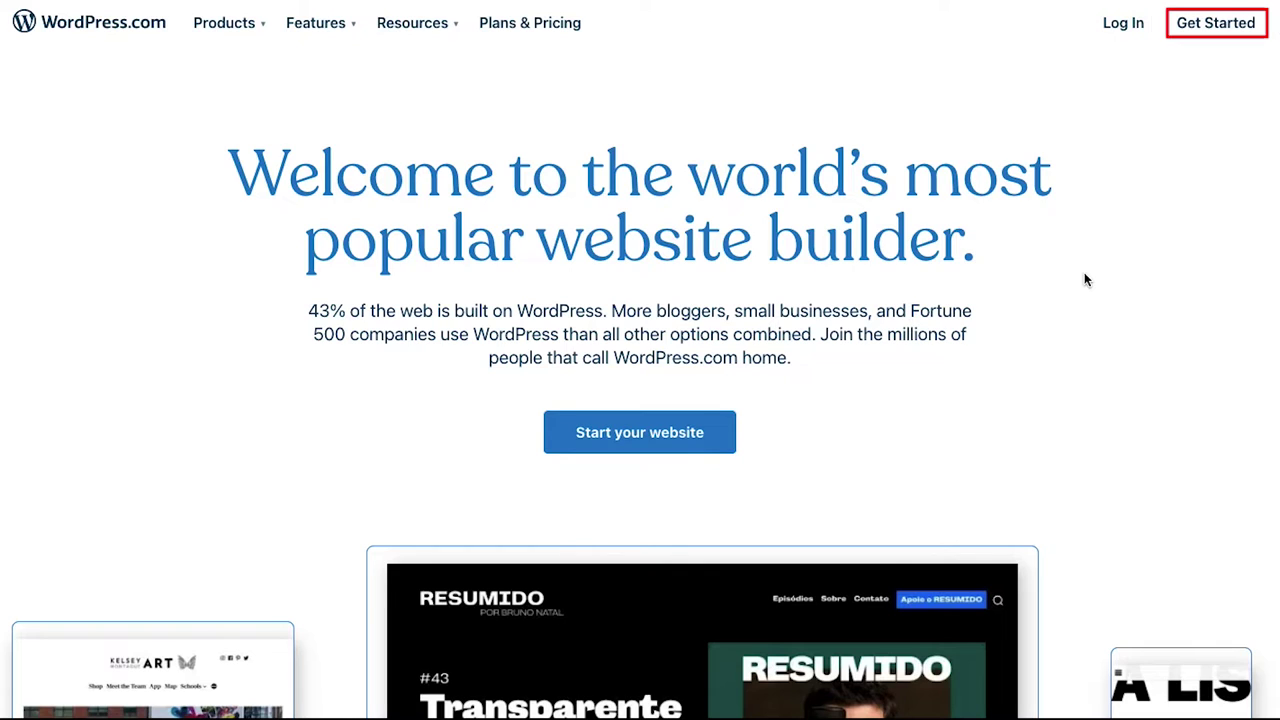
Create the WordPress.com account with the pasted e-mail address, a chosen username and a password.
click(1214, 30)
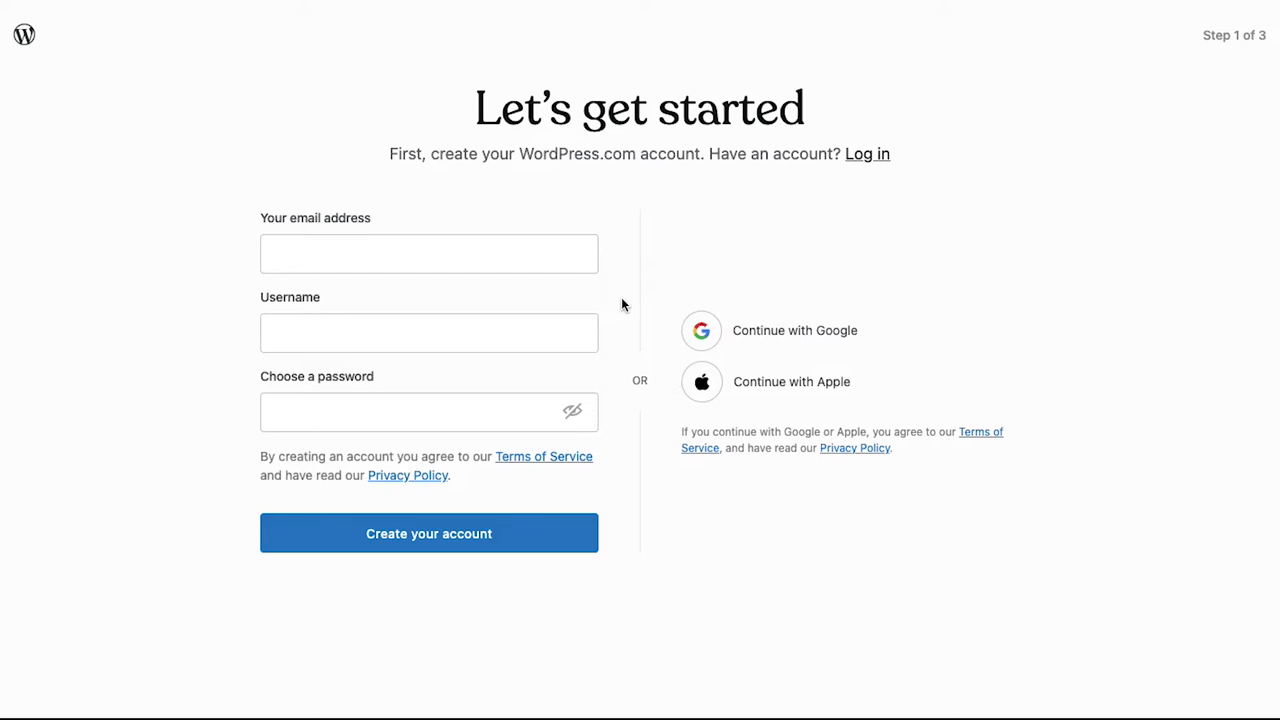
click(550, 248)
key(ctrl+v)
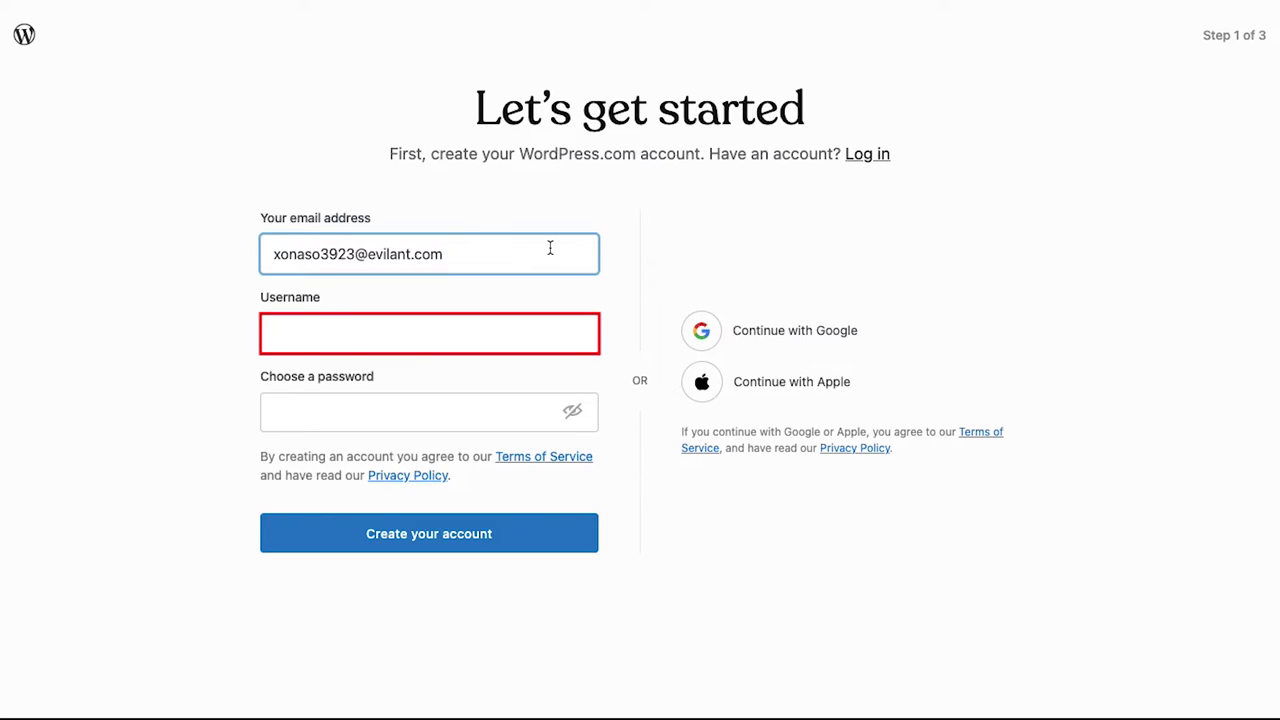
click(535, 329)
text(xonaso3923)
click(514, 417)
text(••••••••••)
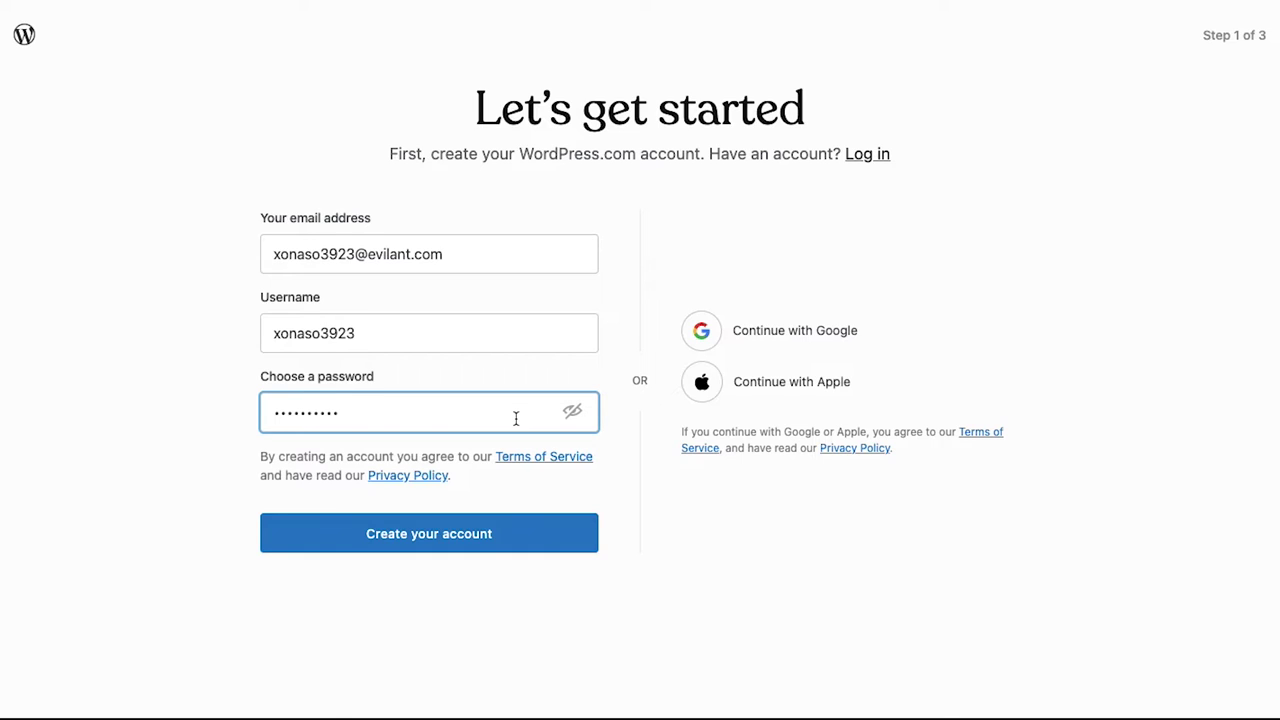
click(499, 531)
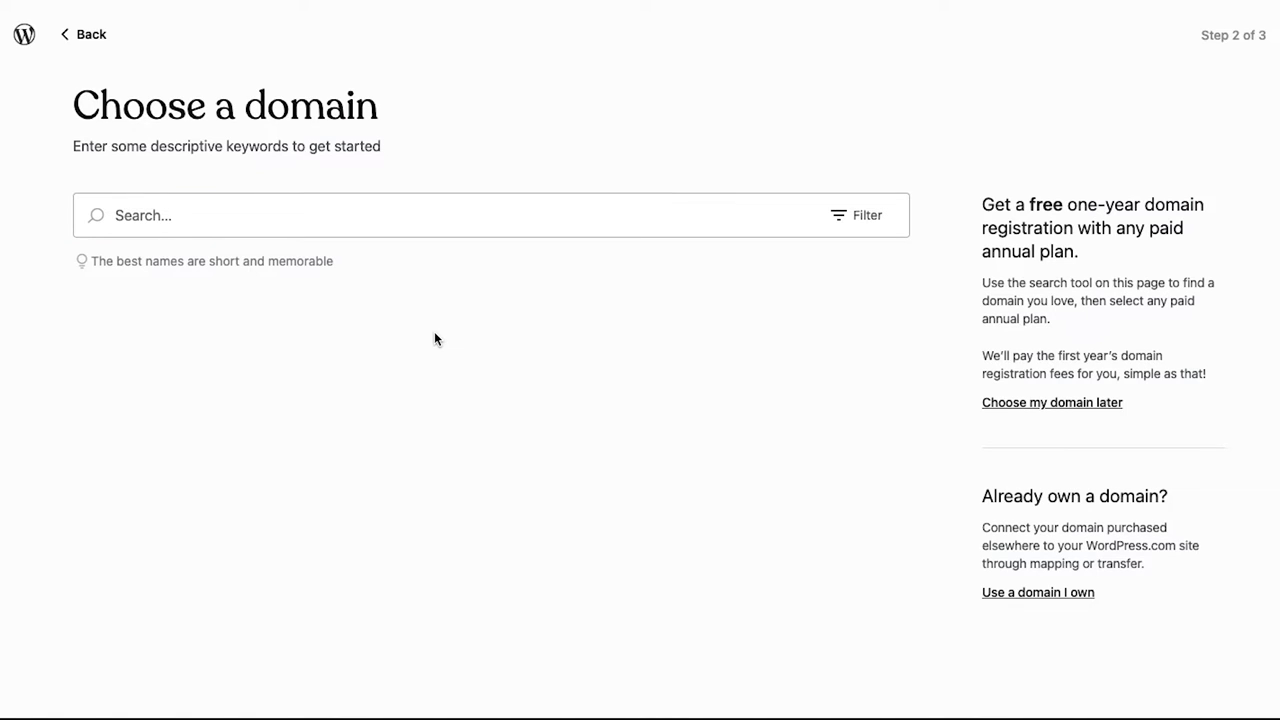
Search domains for 'bookyourride' and take the free bookyourride5.wordpress.com address.
click(437, 210)
text(bookyourride)
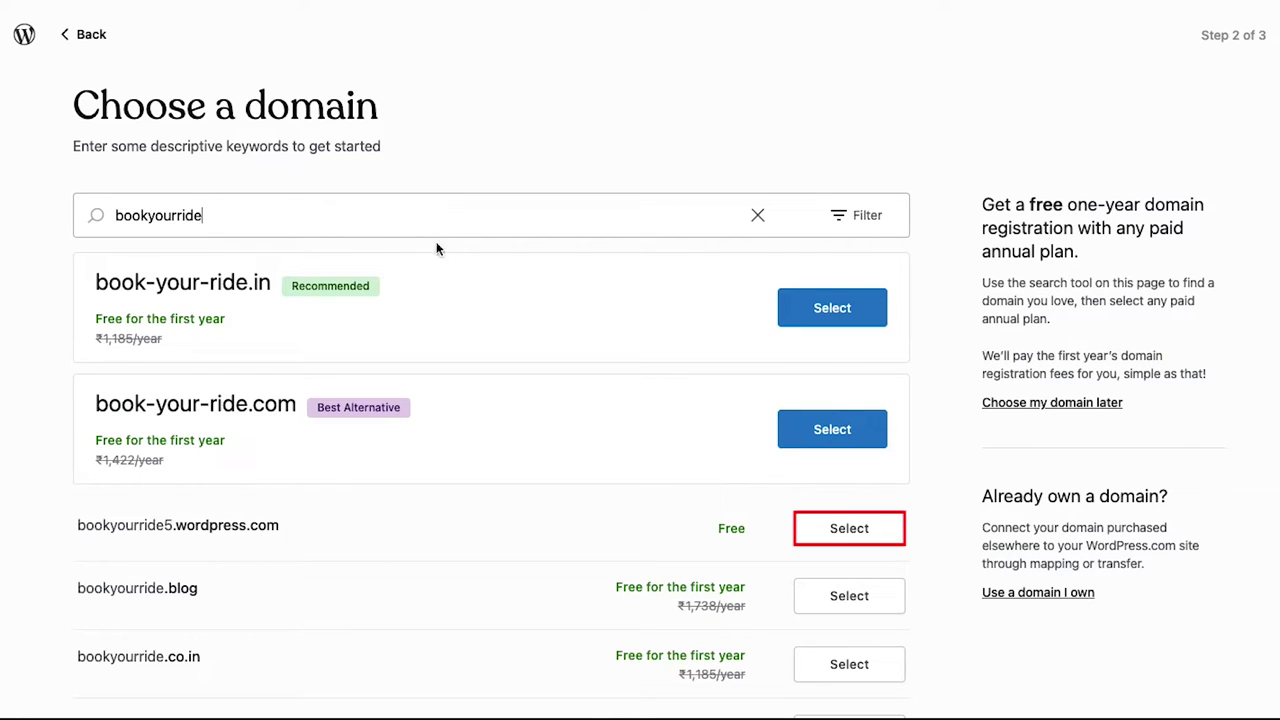
click(825, 530)
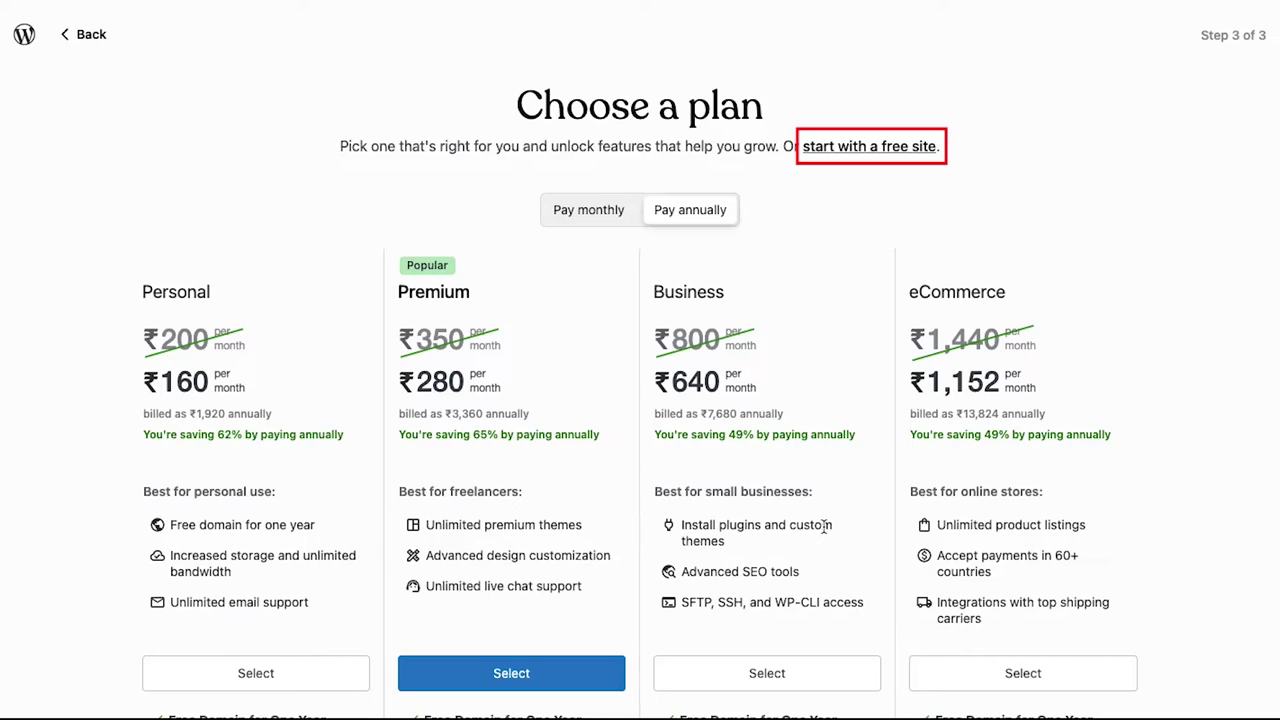
Choose the free site option and skip the goals questions to reach My Home.
click(835, 152)
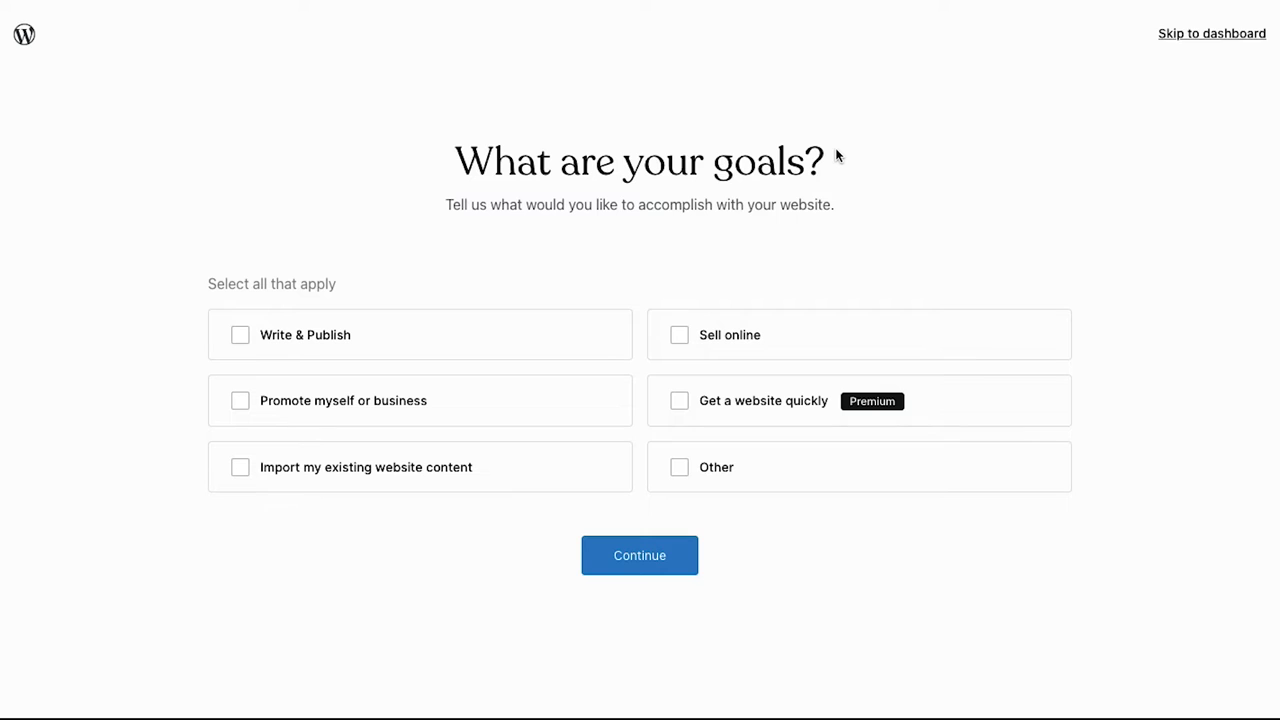
click(1172, 38)
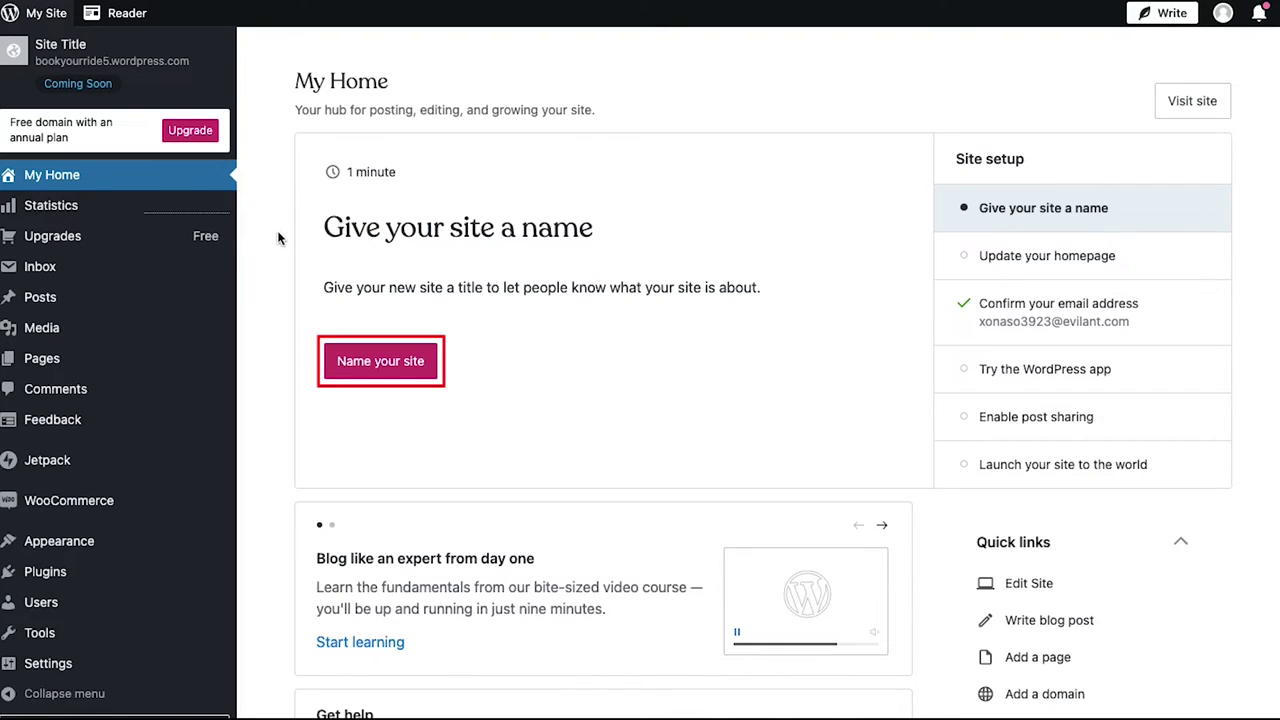
Change the site title to 'Book Your Ride', save it, and go back to My Home.
click(374, 362)
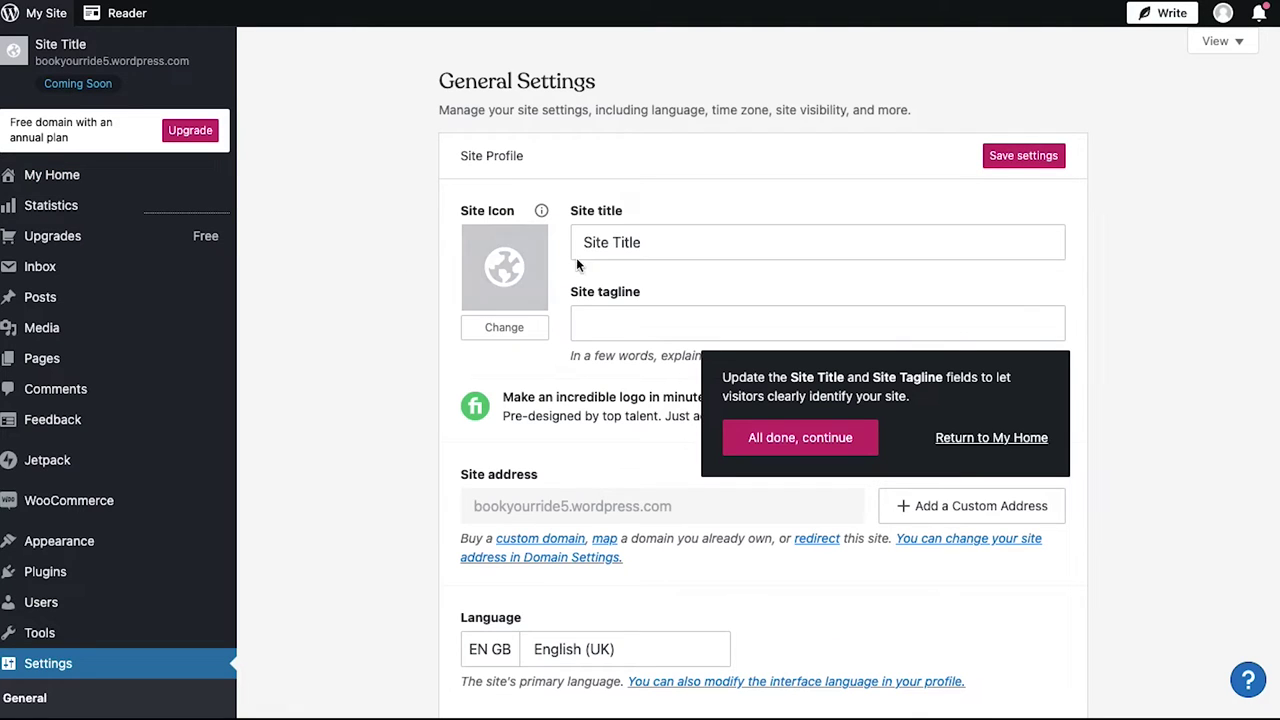
click(634, 241)
text(e)
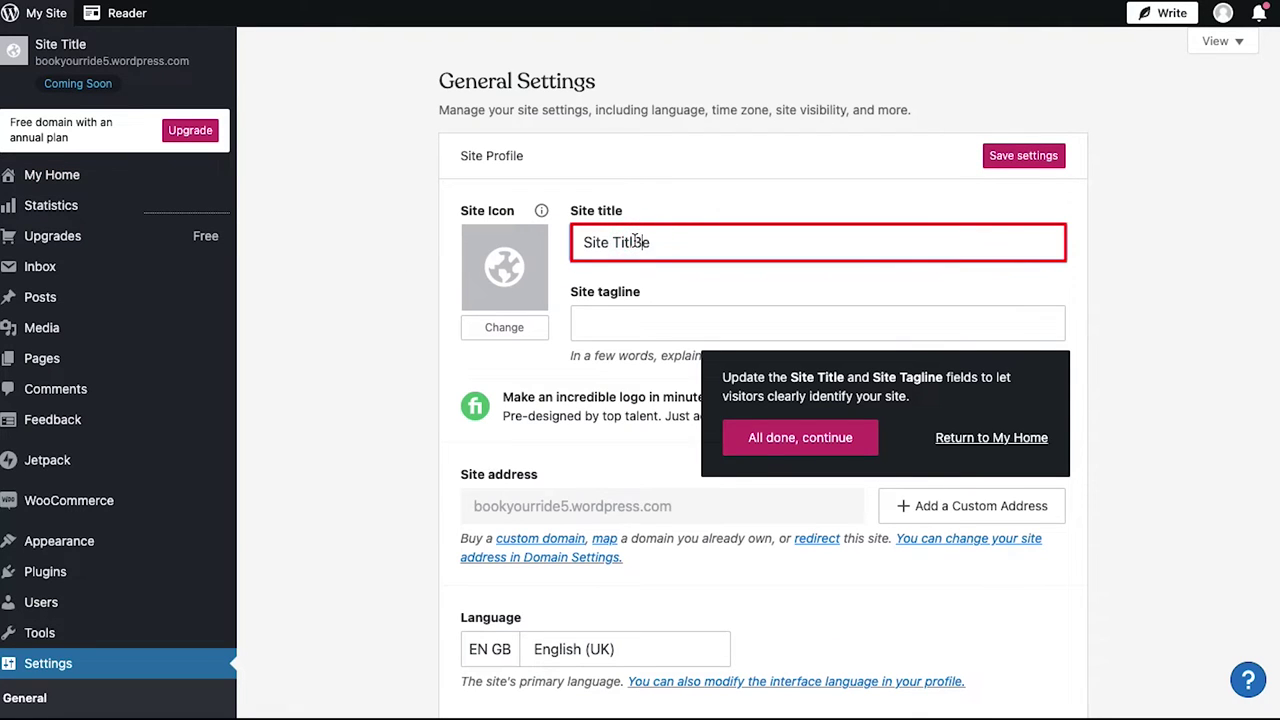
key(ctrl+a)
text(Book Your Ride)
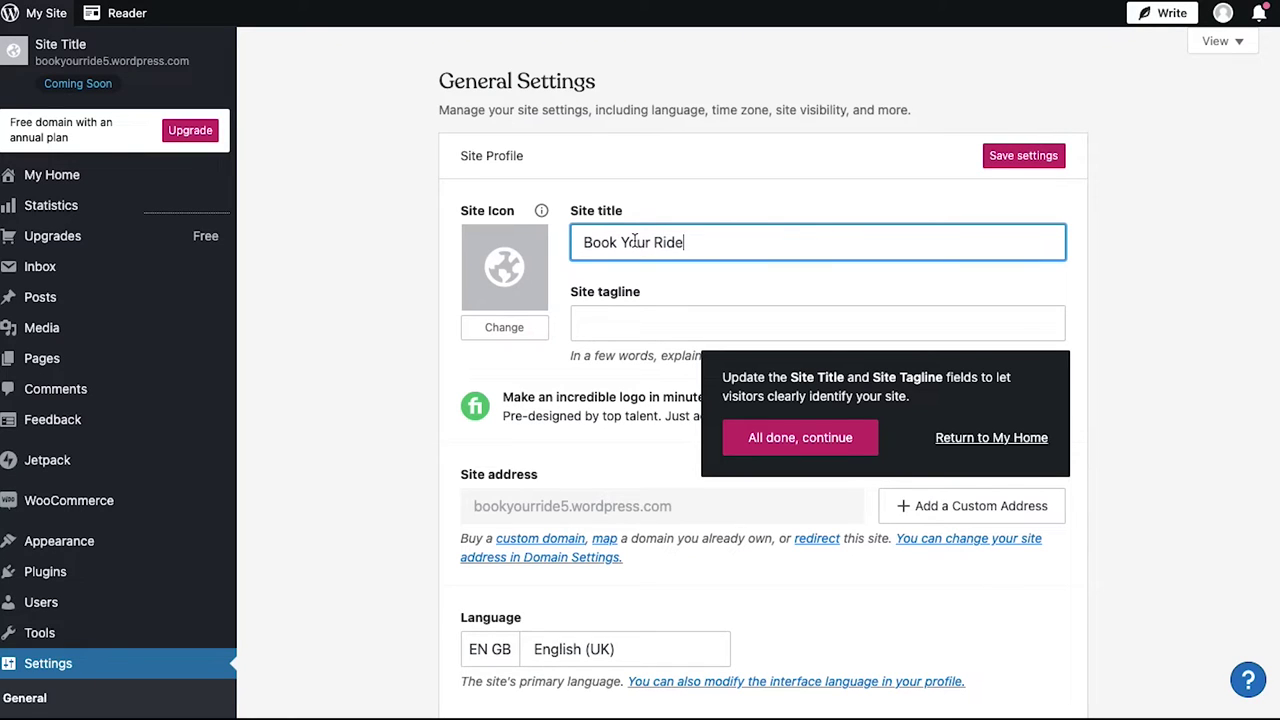
click(998, 157)
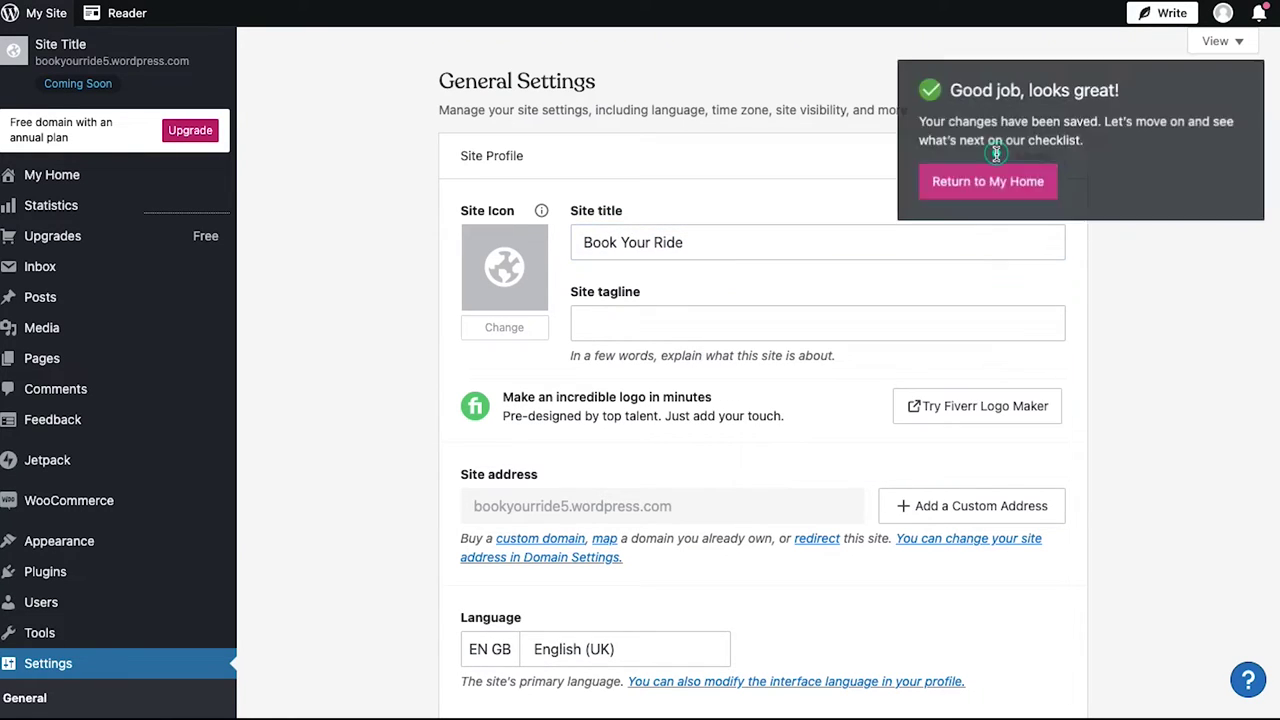
click(985, 175)
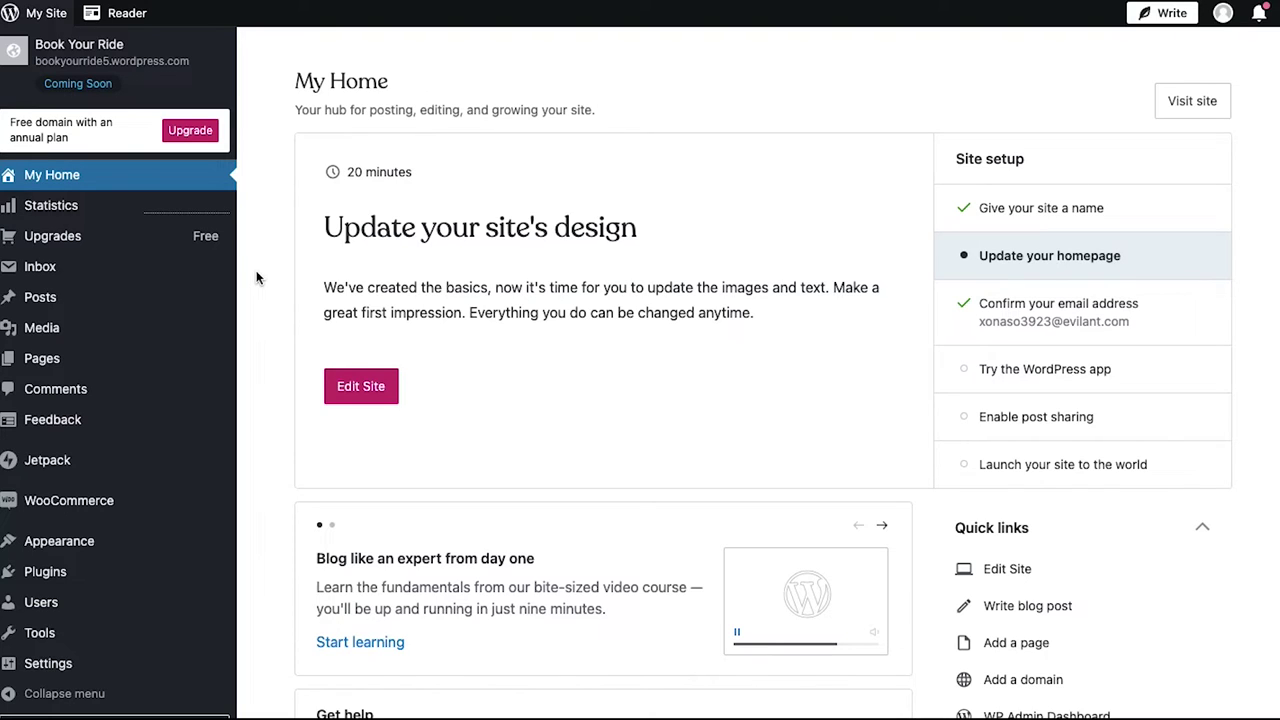
Search the plugin directory for 'taxi booking' and scroll through the 18 results.
click(96, 573)
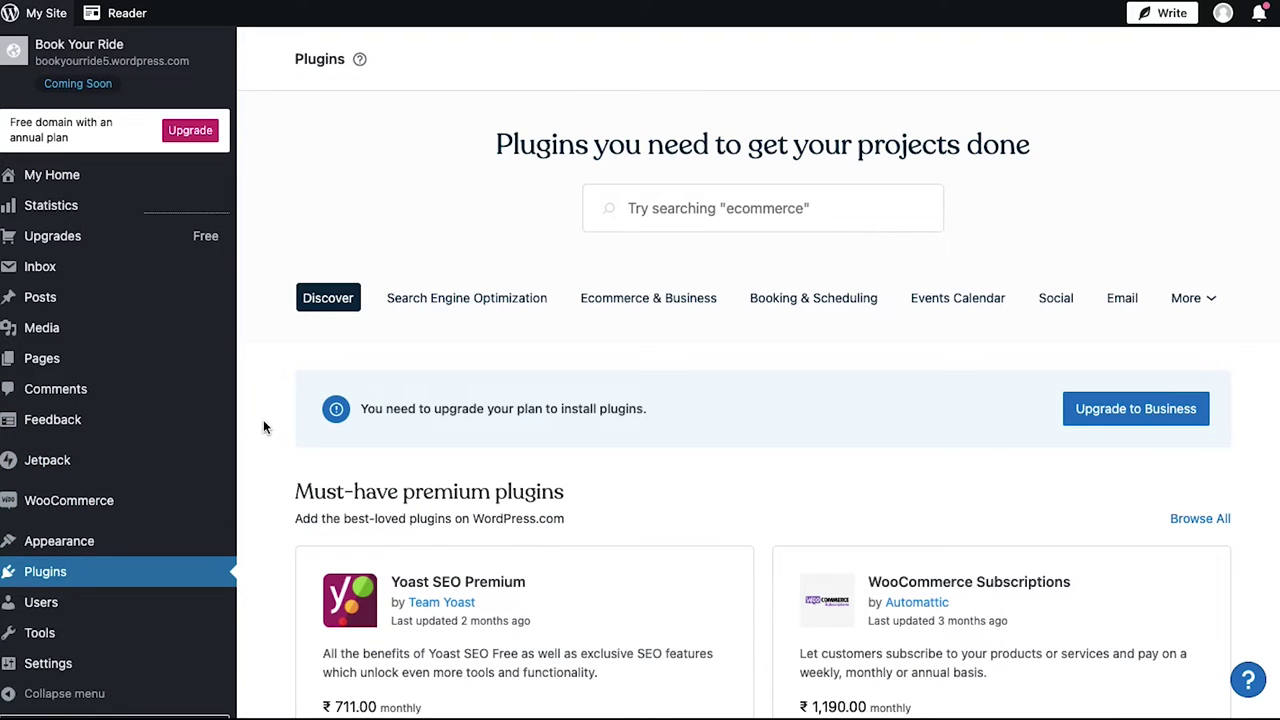
click(665, 198)
text(tax)
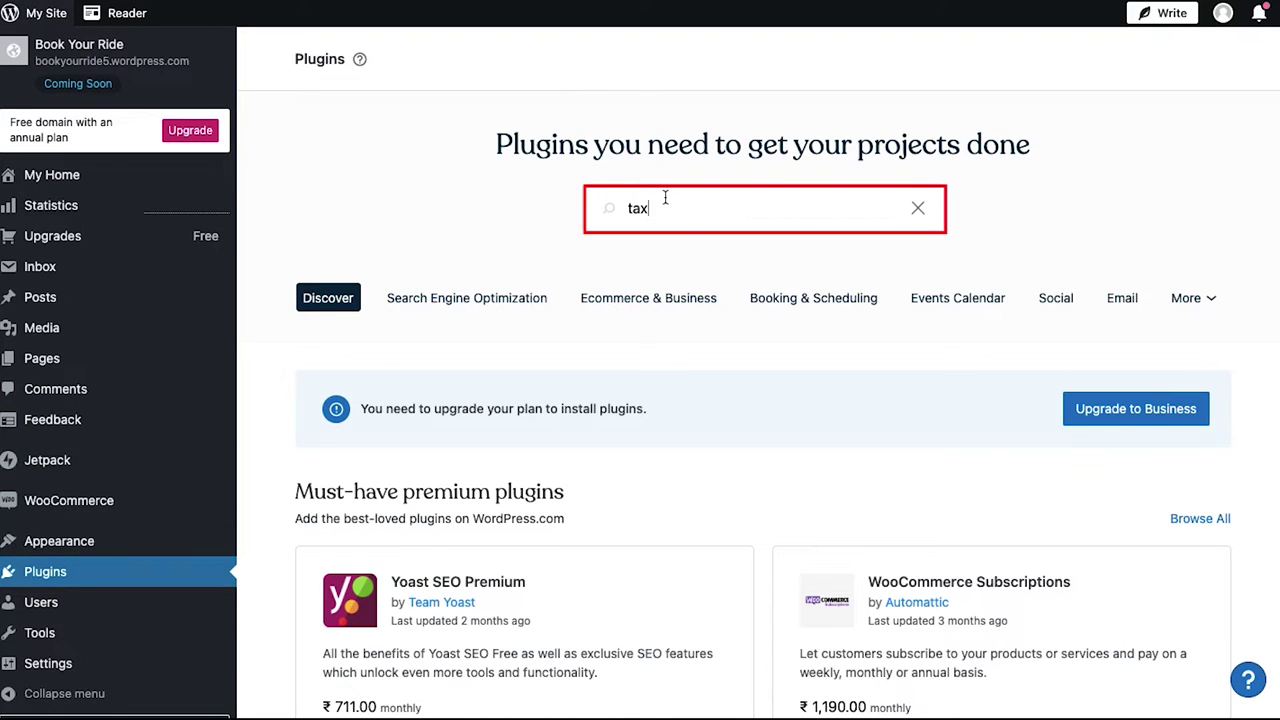
text(i booking)
key(Return)
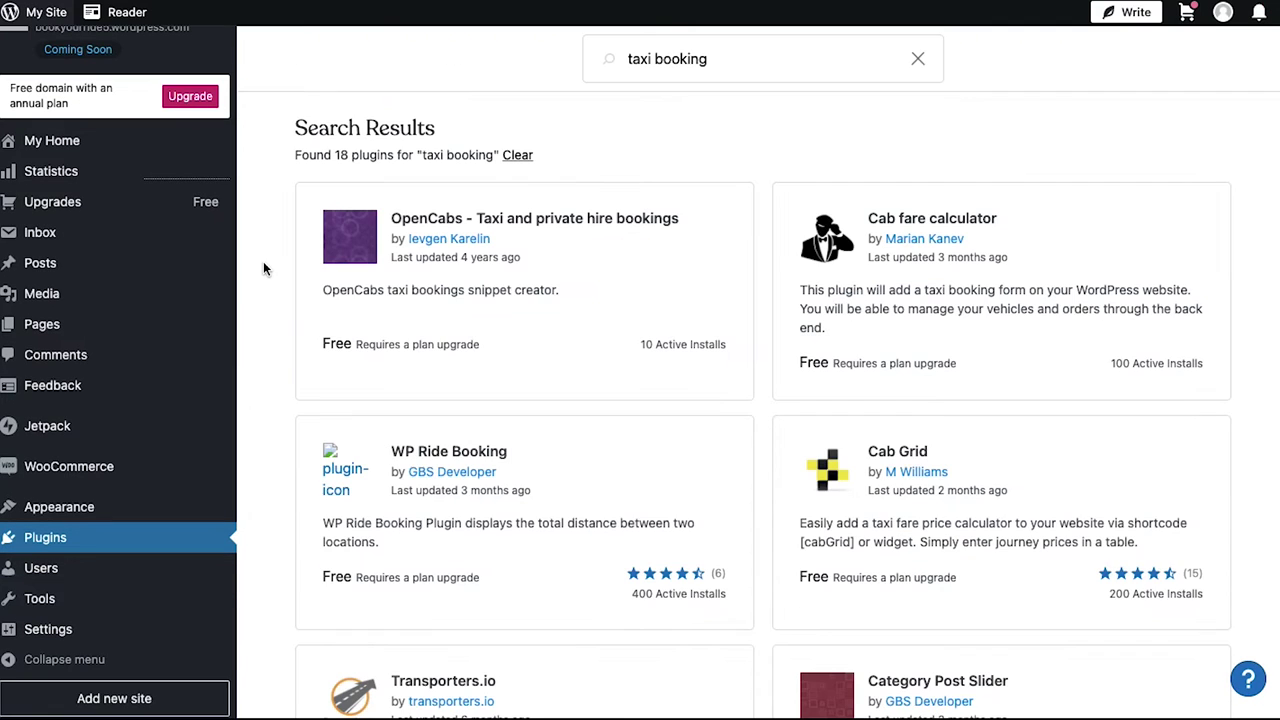
scroll(264, 268, down, 5)
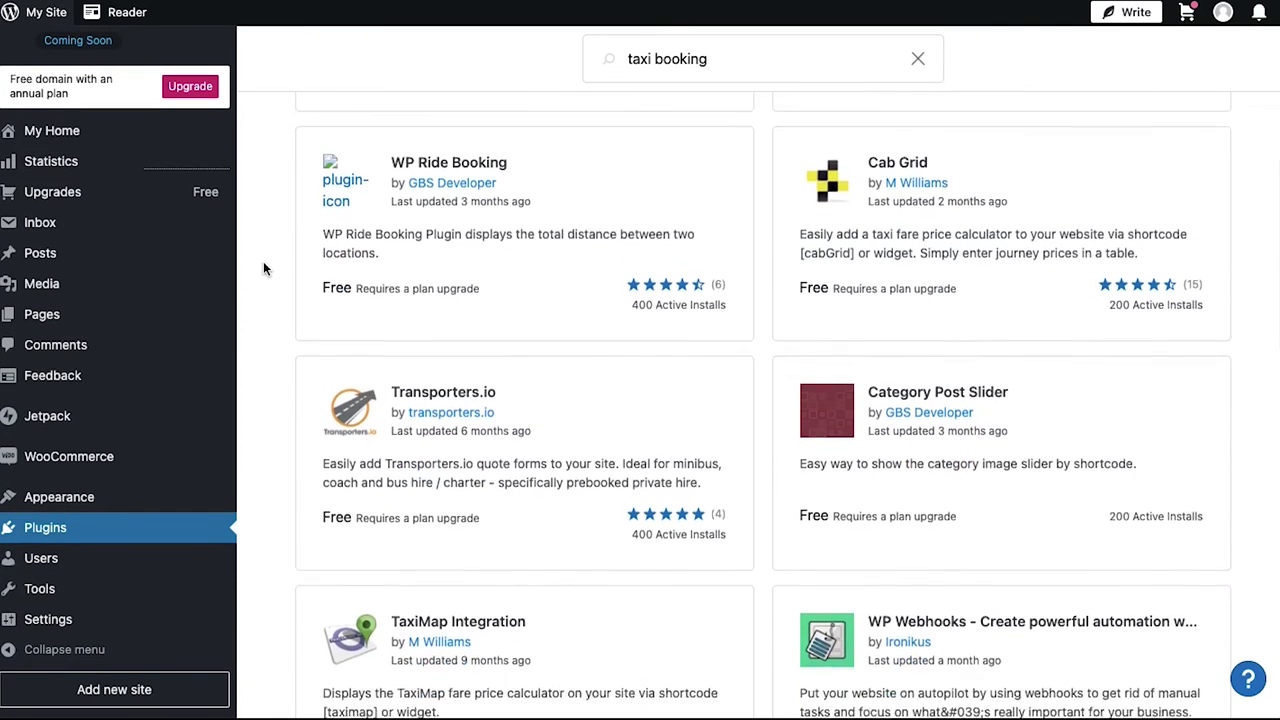
scroll(264, 268, down, 5)
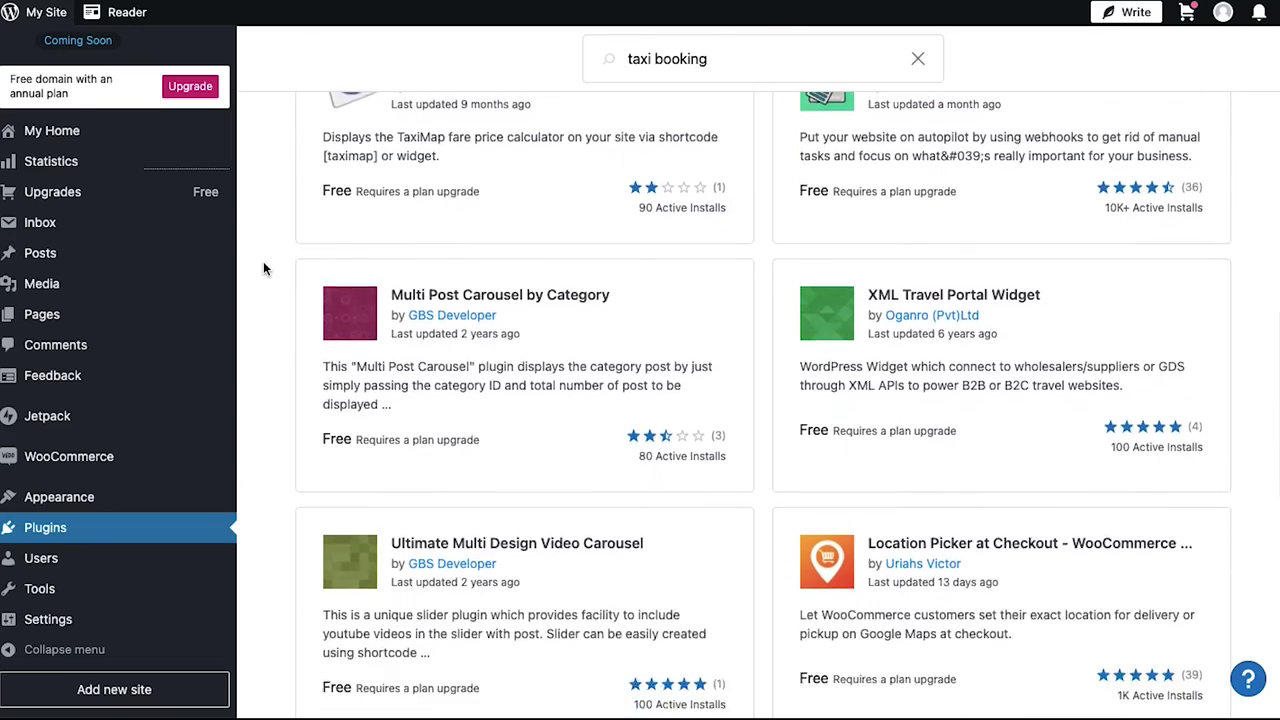
scroll(264, 268, down, 4)
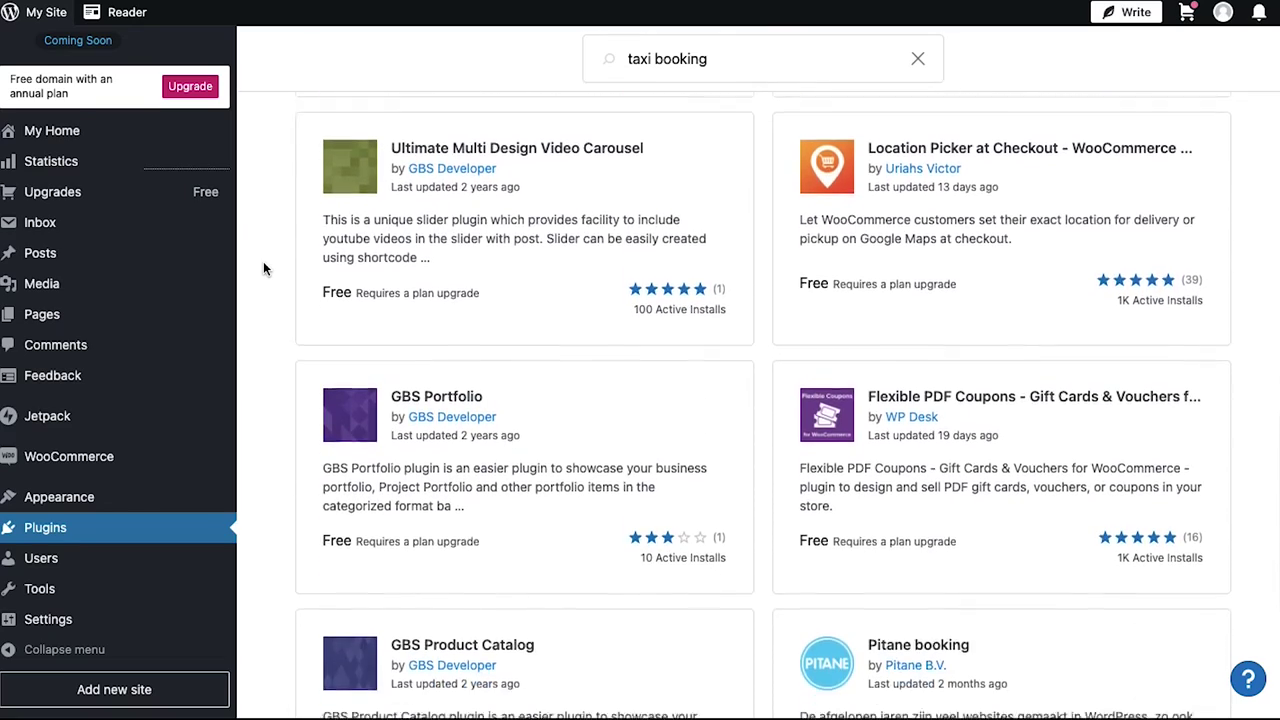
scroll(264, 268, down, 4)
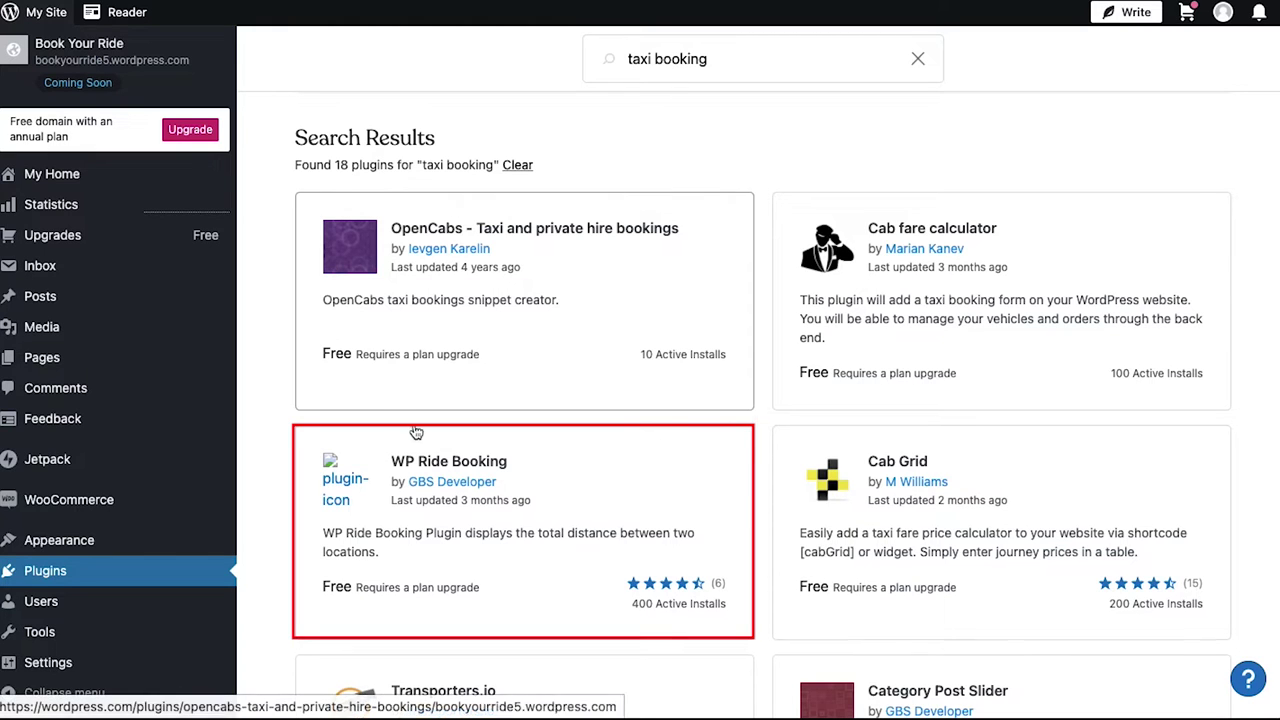
Open the WP Ride Booking plugin's details page from the search results.
click(440, 461)
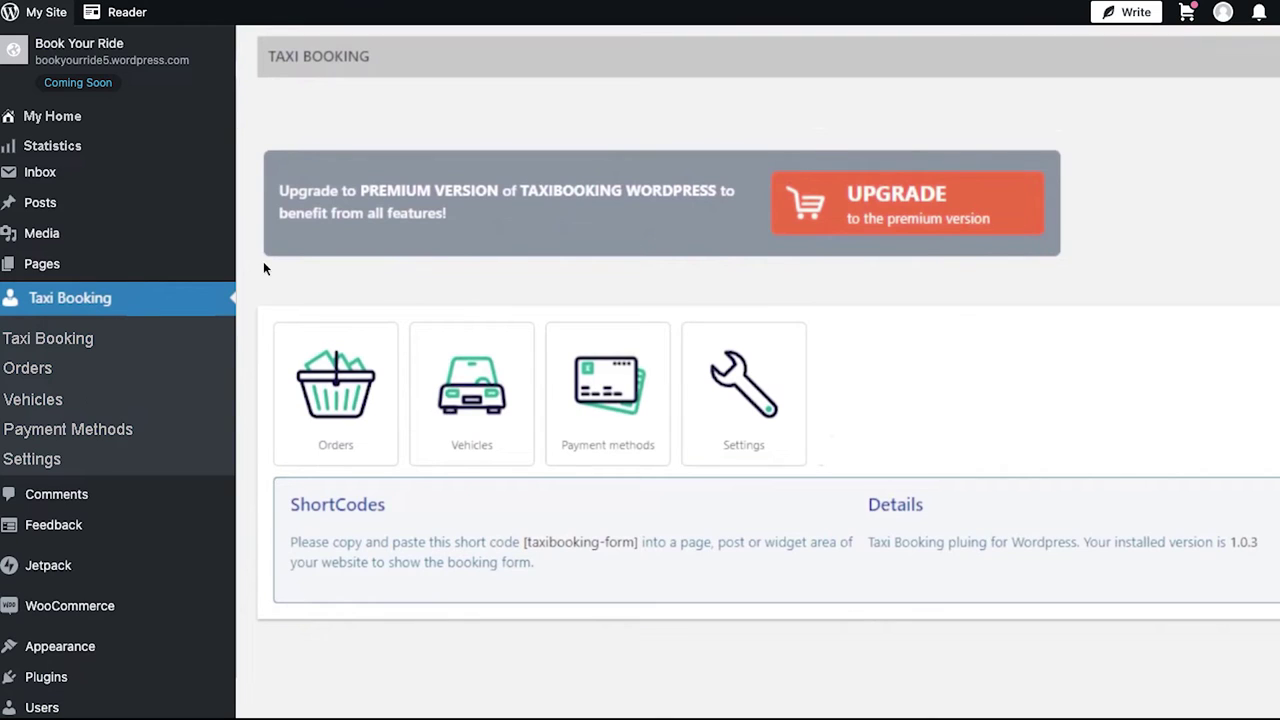
Open the Orders tile on the Taxi Booking dashboard.
click(315, 375)
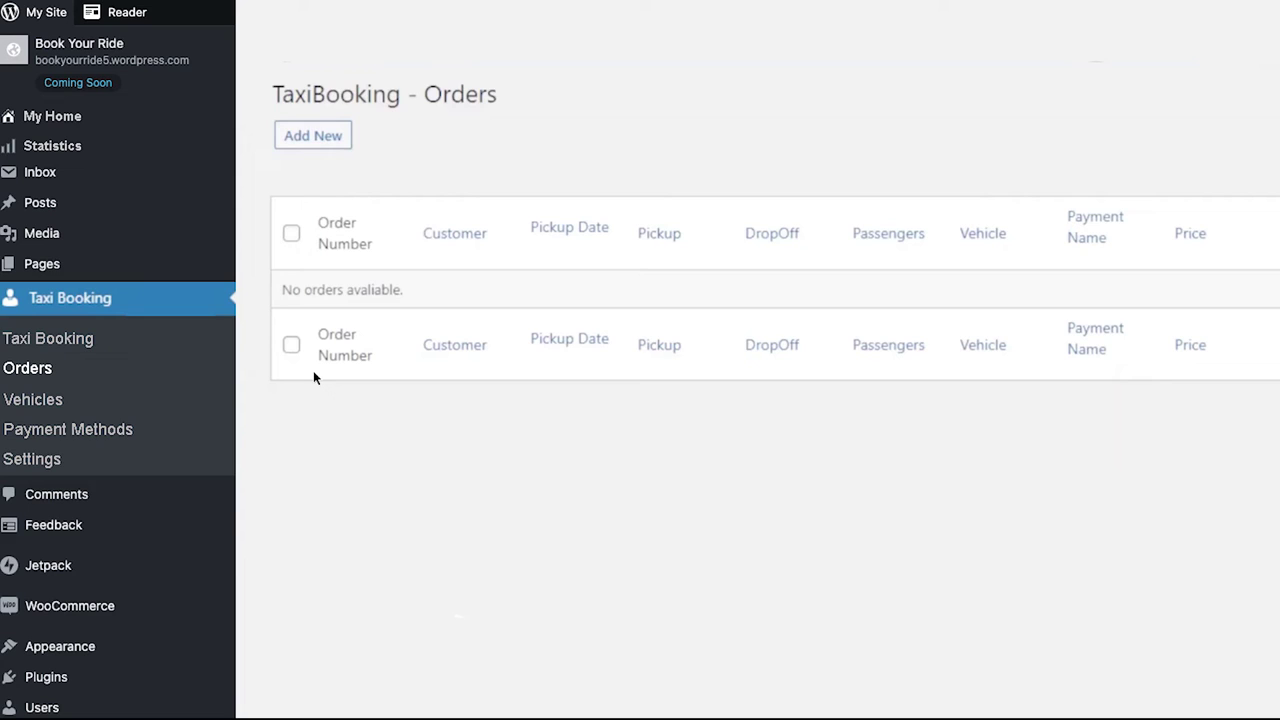
Open the Add a New Order form from the Orders page.
click(313, 136)
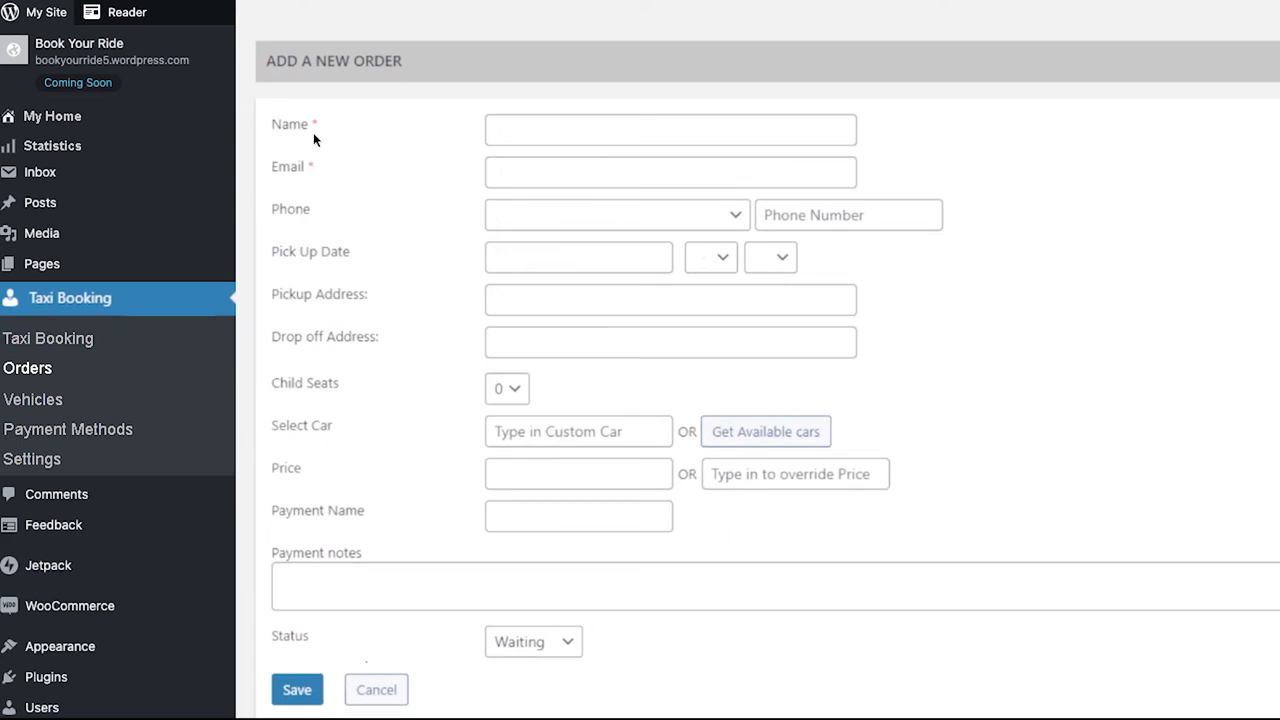
Go to Vehicles, open the Add a New Car form, and scroll through its fields.
click(33, 399)
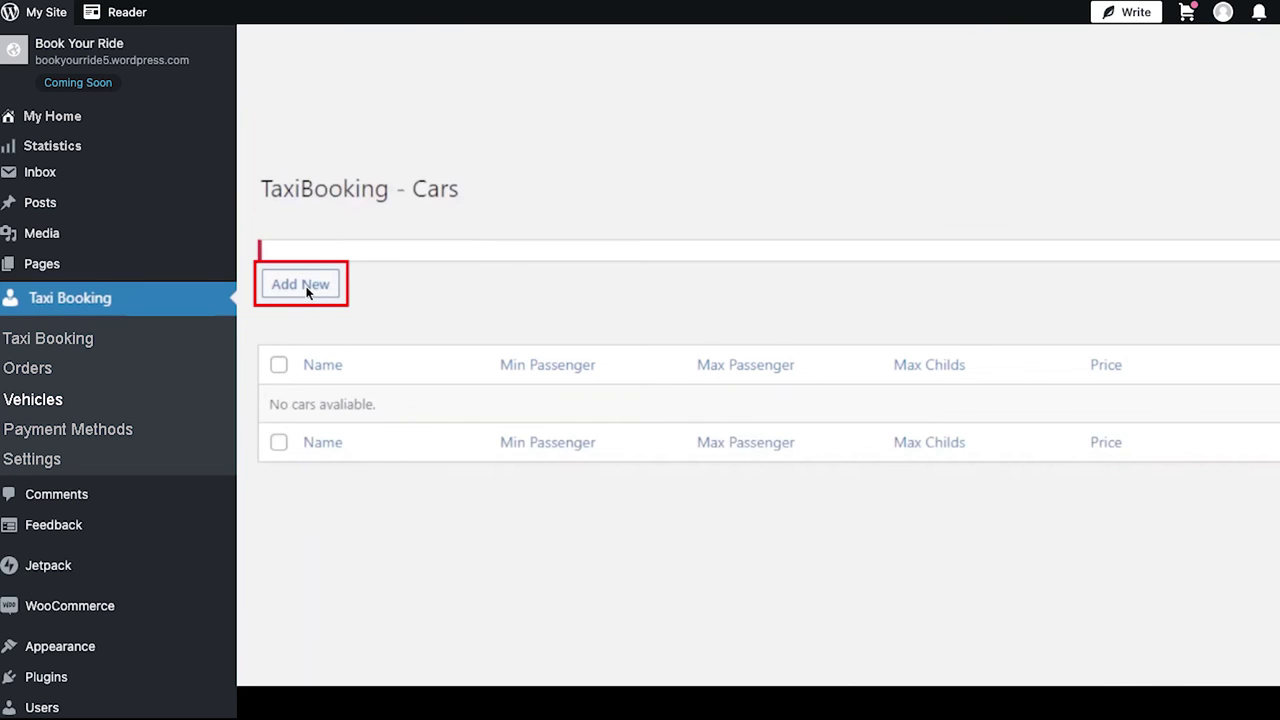
click(305, 286)
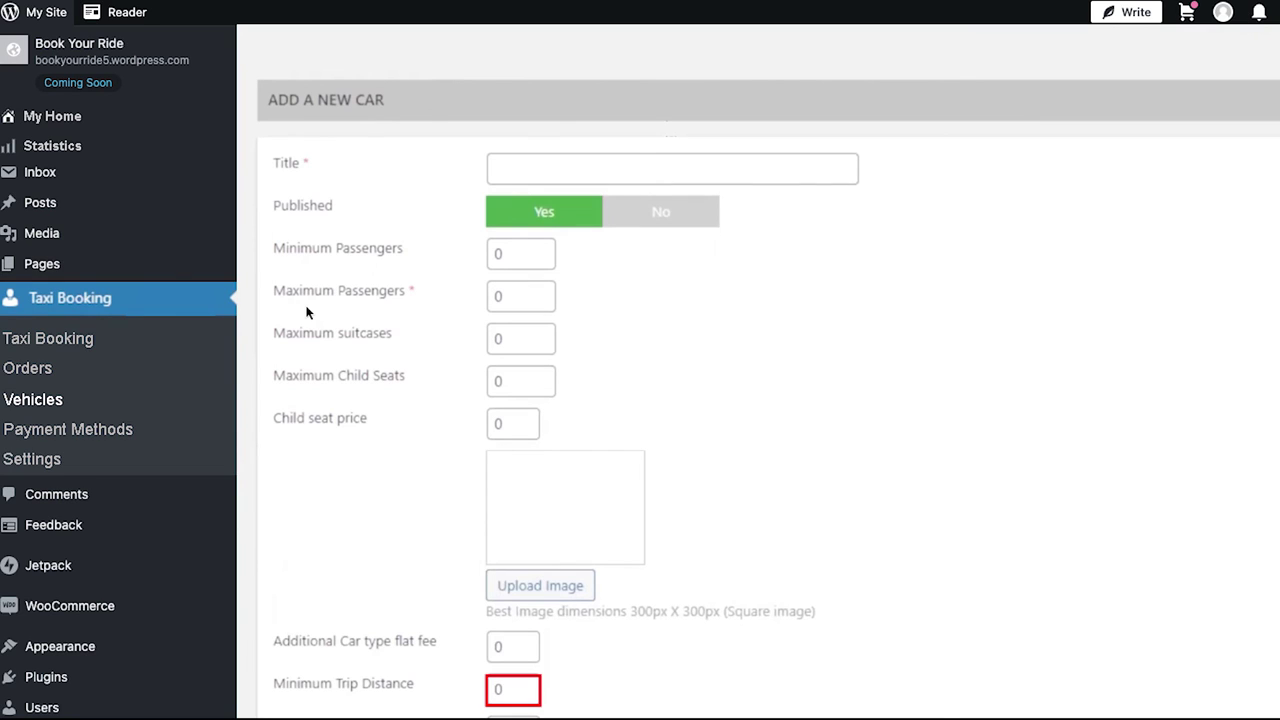
scroll(307, 313, down, 3)
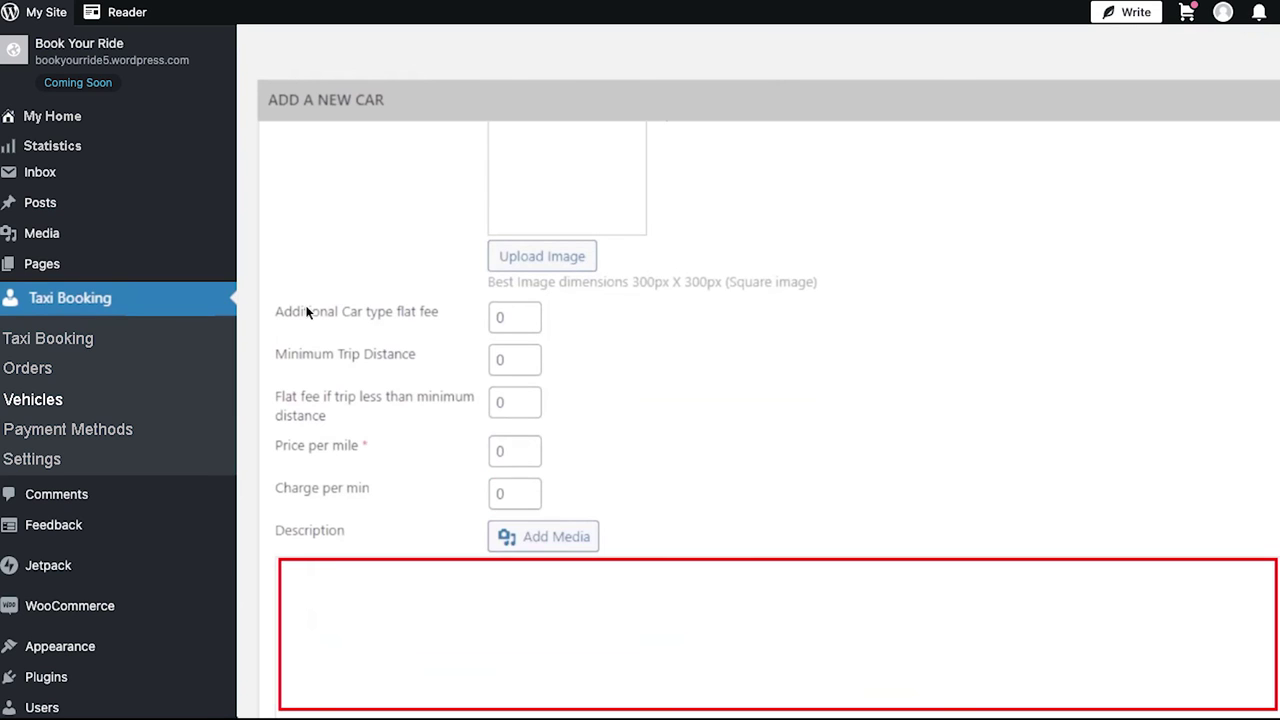
scroll(307, 313, down, 10)
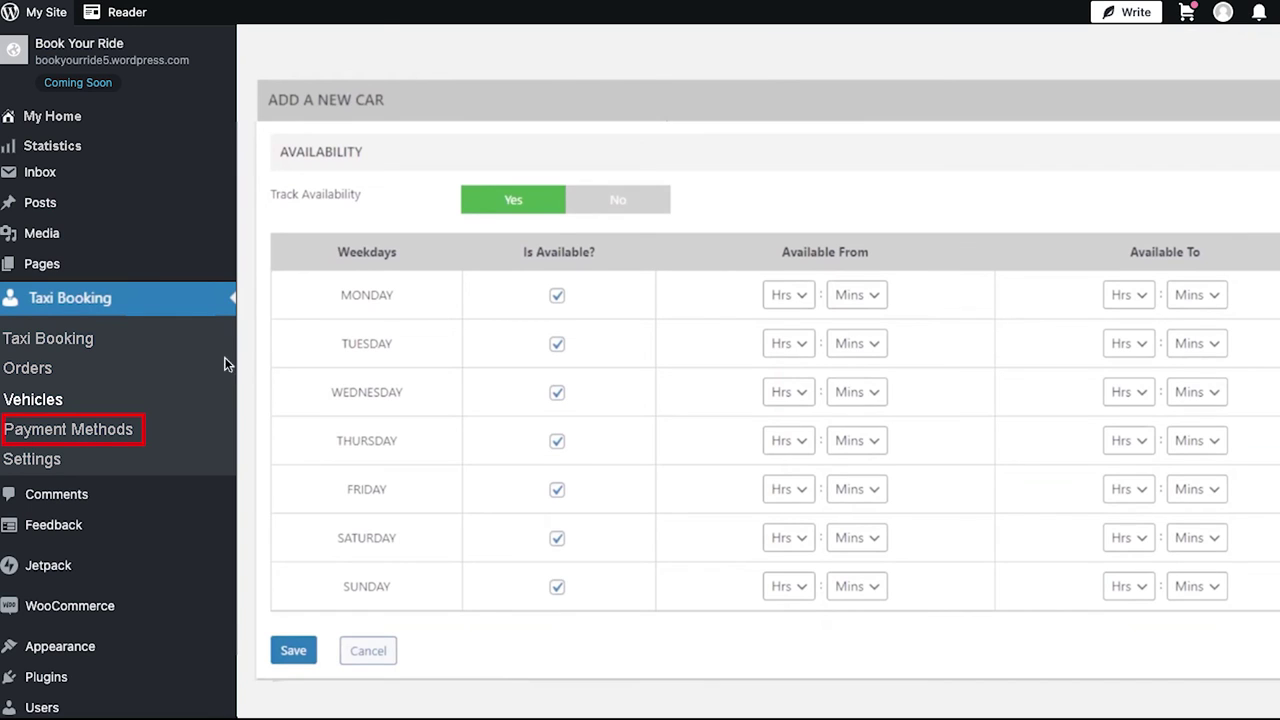
Go to Payment Methods and open the Add a New Paymentmethod form.
click(118, 430)
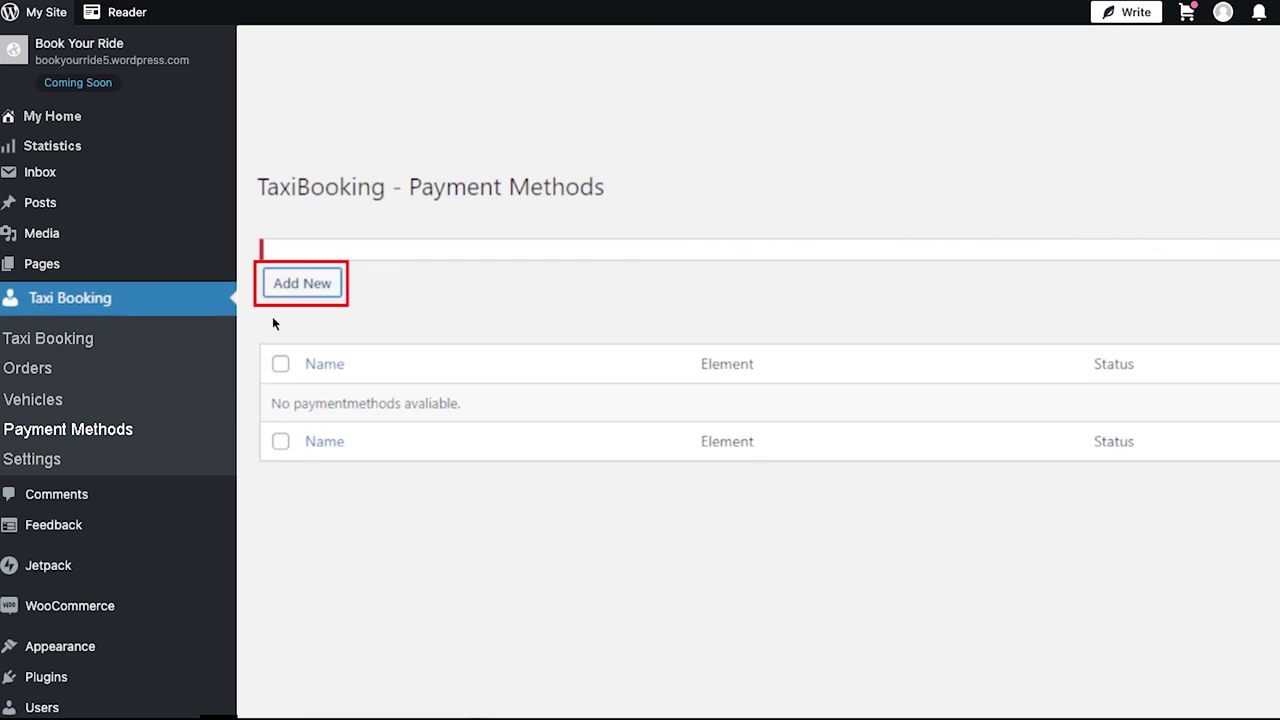
click(300, 283)
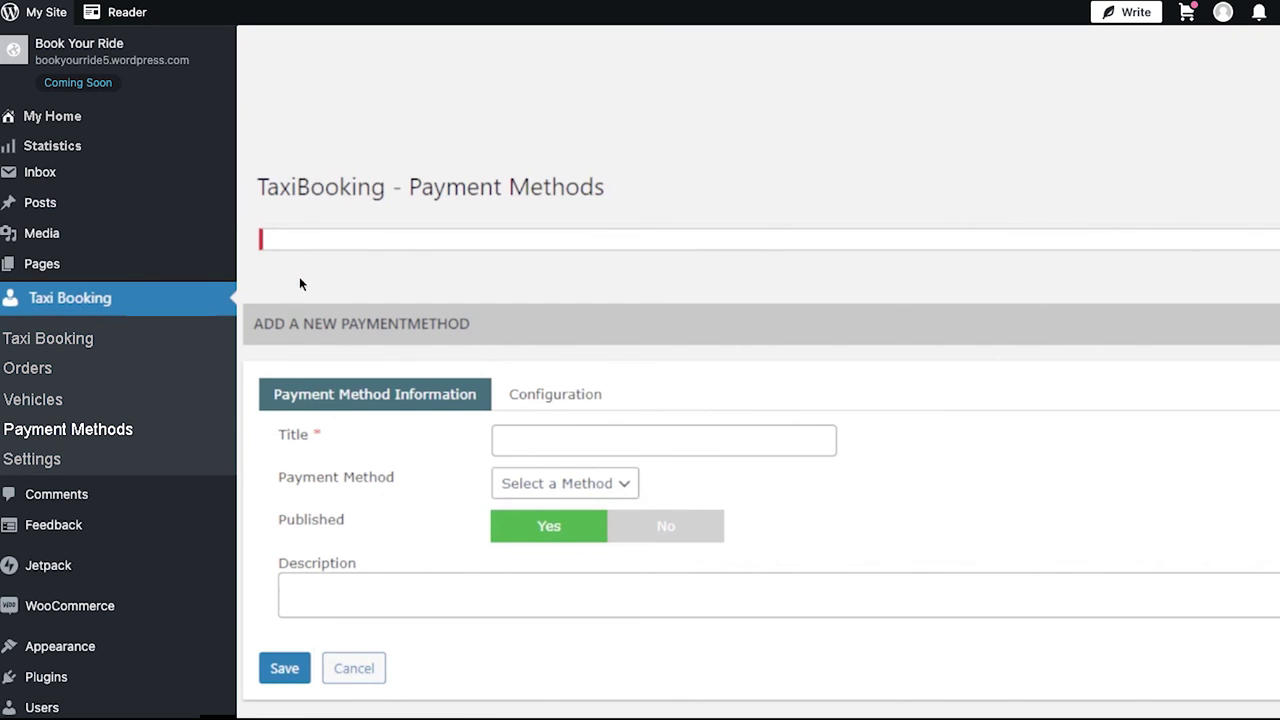